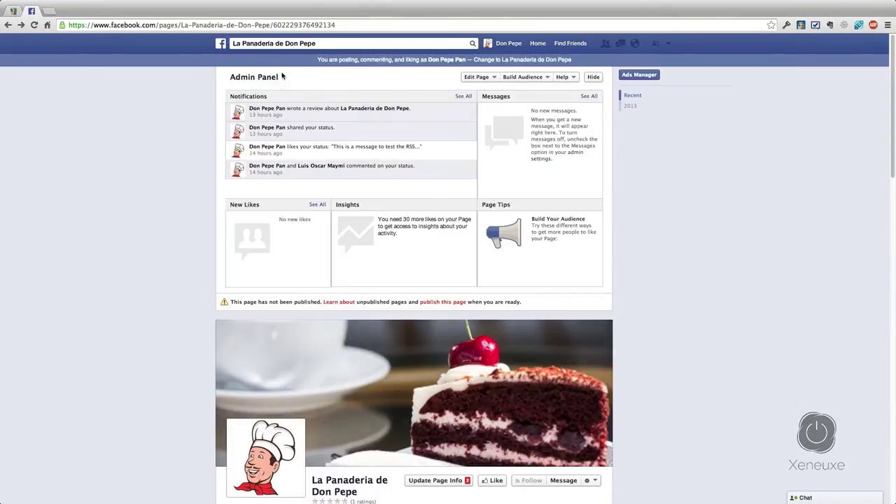
# Step: Open all notifications of the La Panaderia de Don Pepe page and copy the address of its RSS link
pyautogui.click(462, 98)
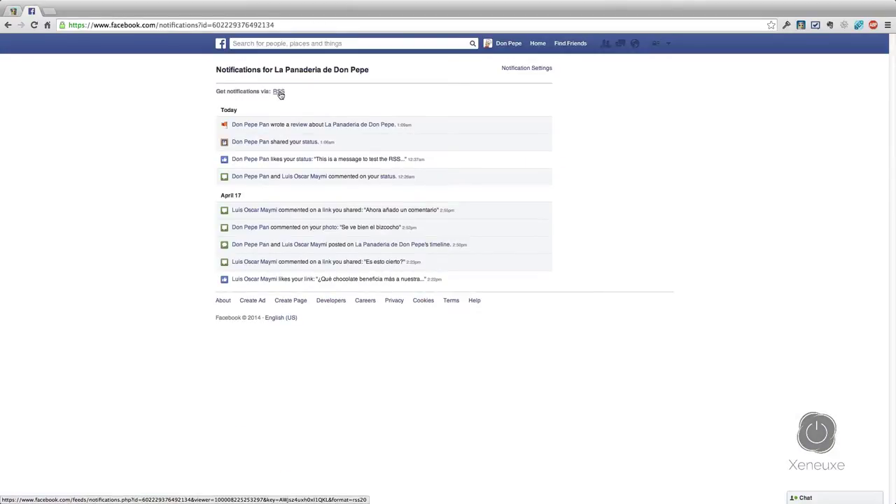
pyautogui.rightClick(278, 93)
pyautogui.click(278, 93)
pyautogui.rightClick(279, 93)
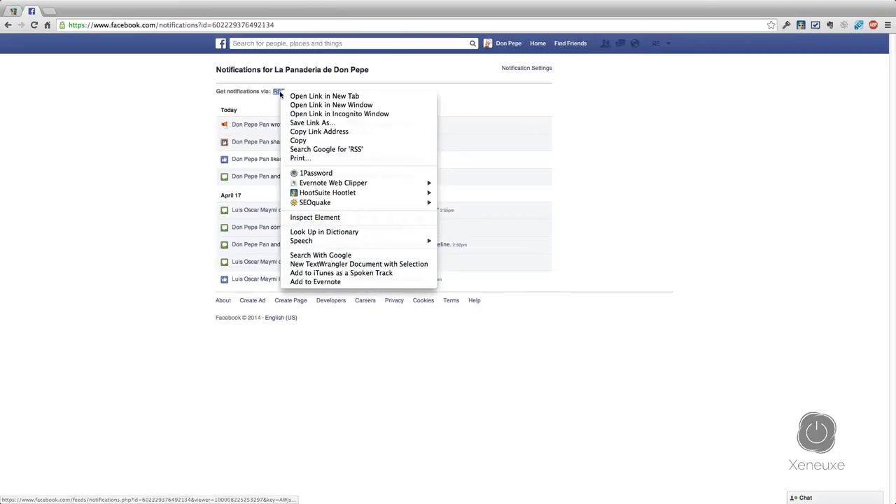
pyautogui.click(336, 135)
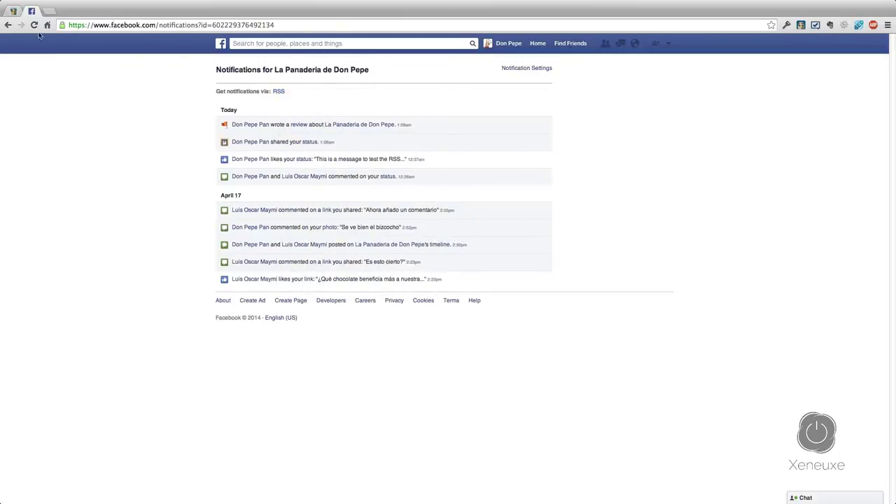
# Step: Switch to HootSuite and add an RSS Reader app stream beside the Wall Posts stream
pyautogui.click(14, 11)
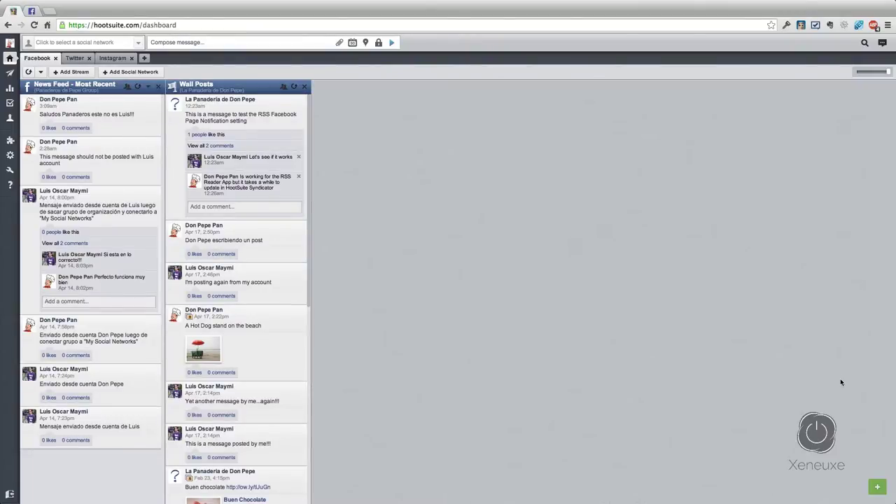
pyautogui.click(876, 490)
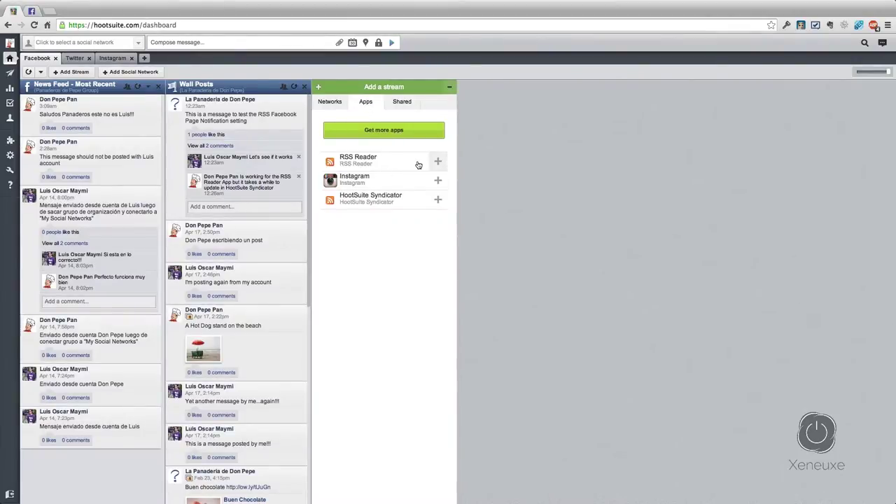
pyautogui.click(438, 162)
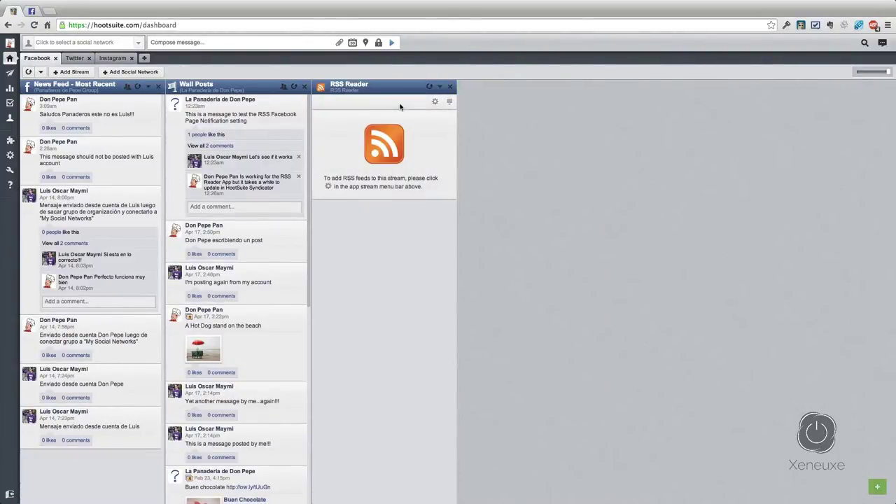
# Step: In the RSS Reader stream's settings, paste the copied feed address with its access key and try to add the feed
pyautogui.click(434, 101)
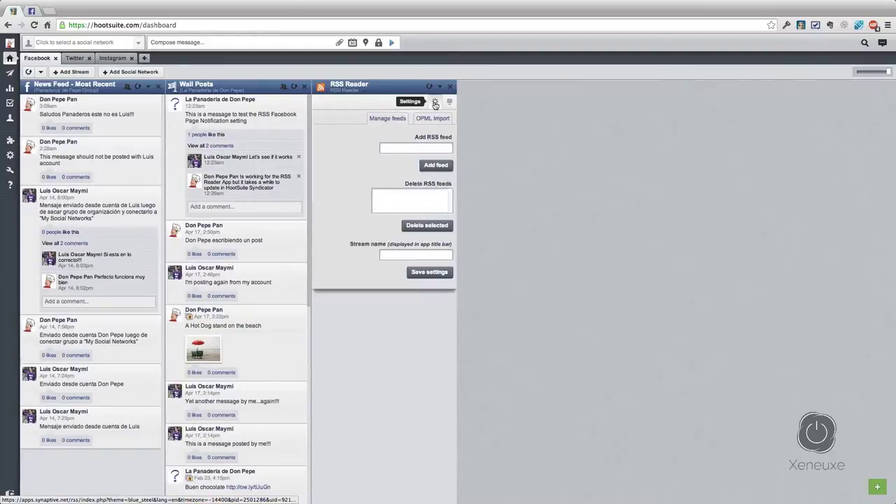
pyautogui.click(409, 148)
pyautogui.rightClick(388, 149)
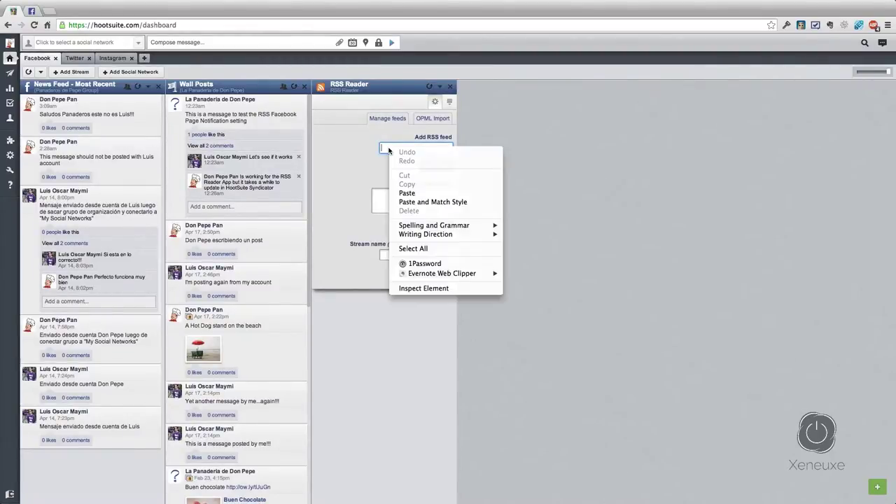
pyautogui.click(407, 193)
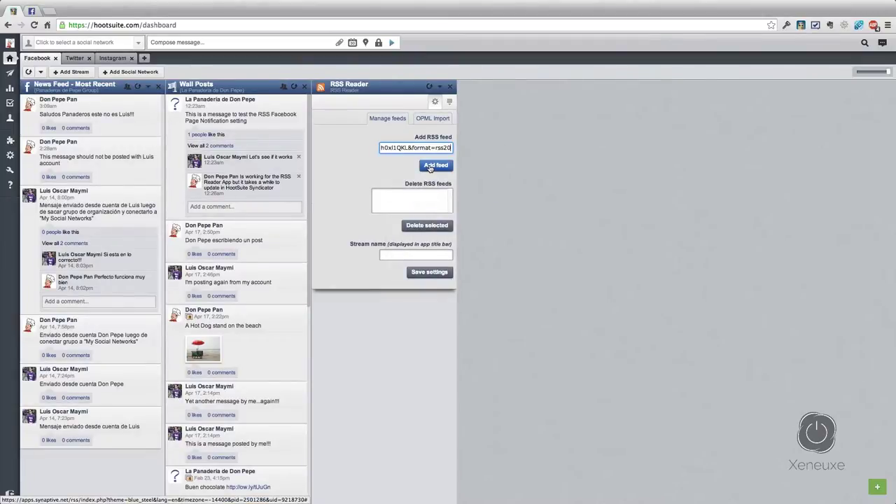
pyautogui.click(429, 165)
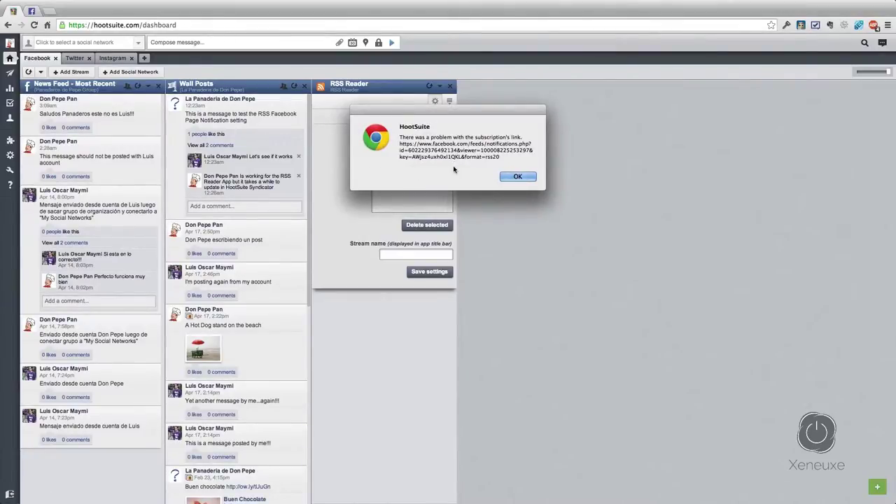
pyautogui.click(510, 176)
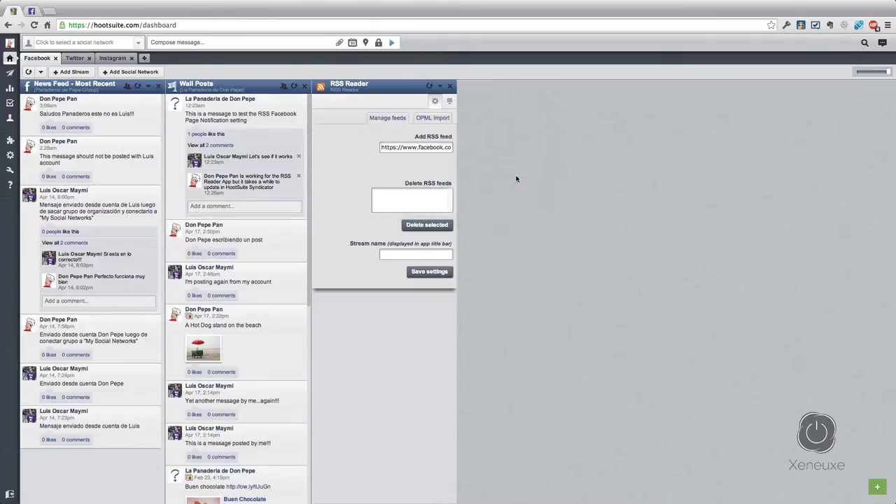
# Step: Change the pasted feed address from https to http and add the feed
pyautogui.click(398, 148)
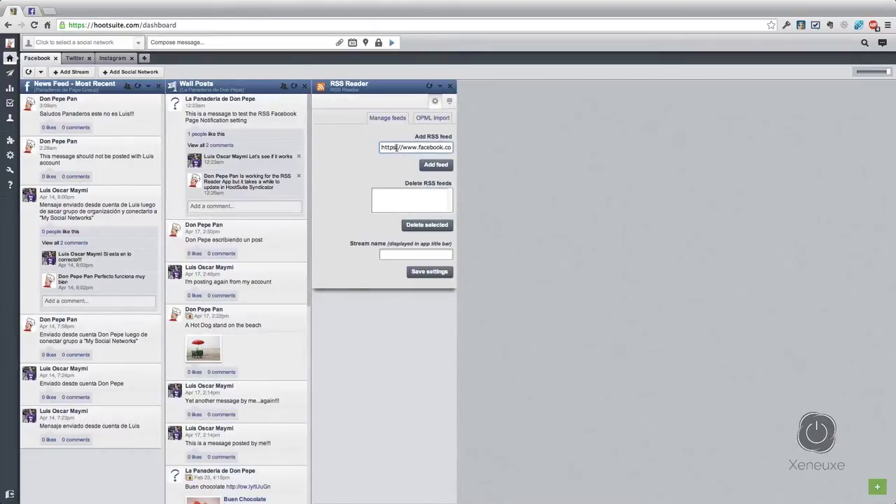
pyautogui.press('BackSpace')
pyautogui.click(424, 167)
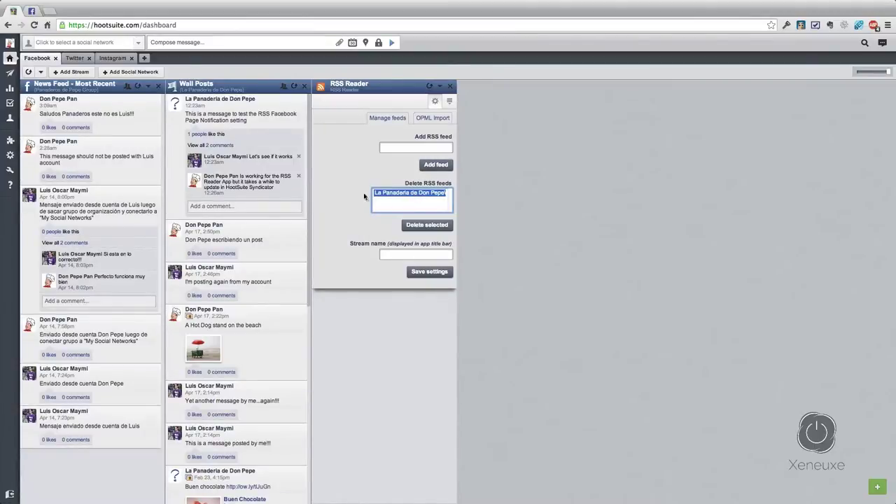
# Step: Name the RSS Reader stream "Don Pepe FB Page Notifications" and save its settings
pyautogui.click(398, 249)
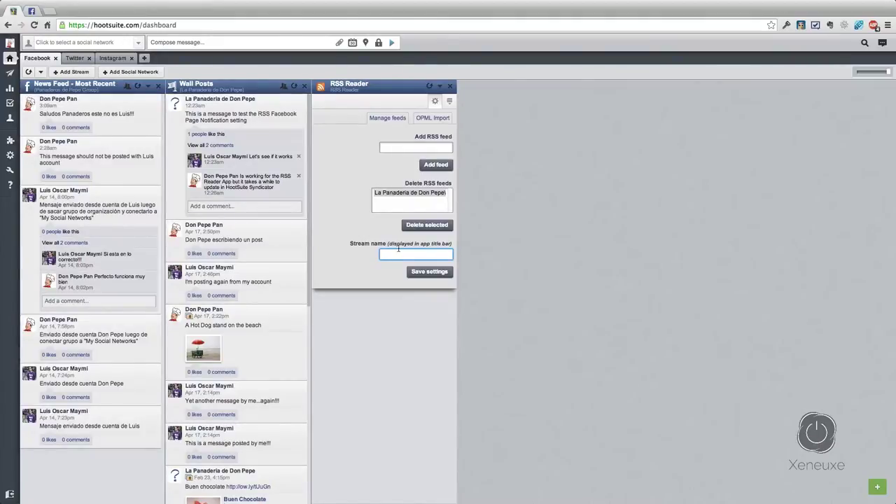
pyautogui.write('Don Pepe FB Page Notification')
pyautogui.click(441, 273)
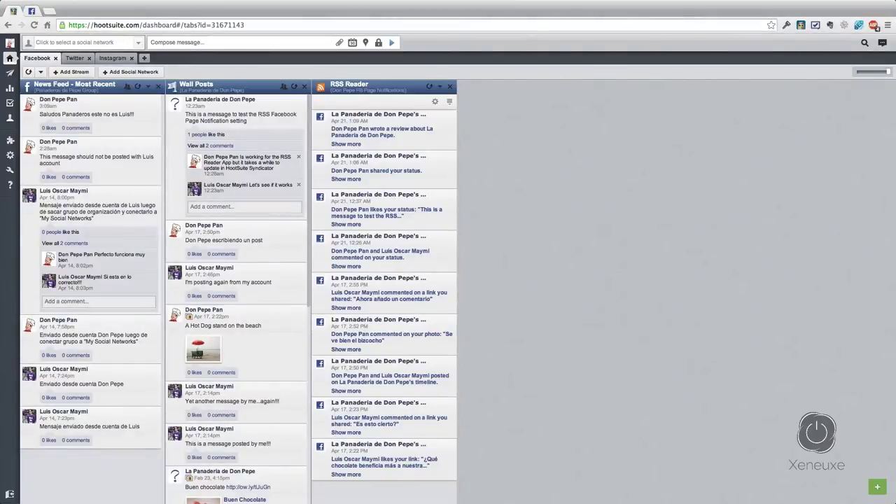
# Step: Switch to the La Panaderia de Don Pepe page on Facebook and like its February 23 "Buen chocolate" post
pyautogui.click(34, 11)
pyautogui.scroll(1, 156, 121)
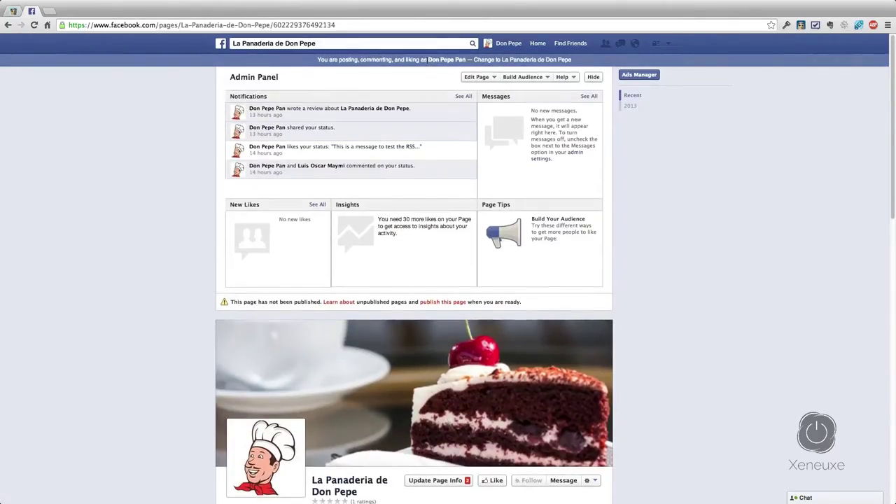
pyautogui.scroll(-5, 152, 123)
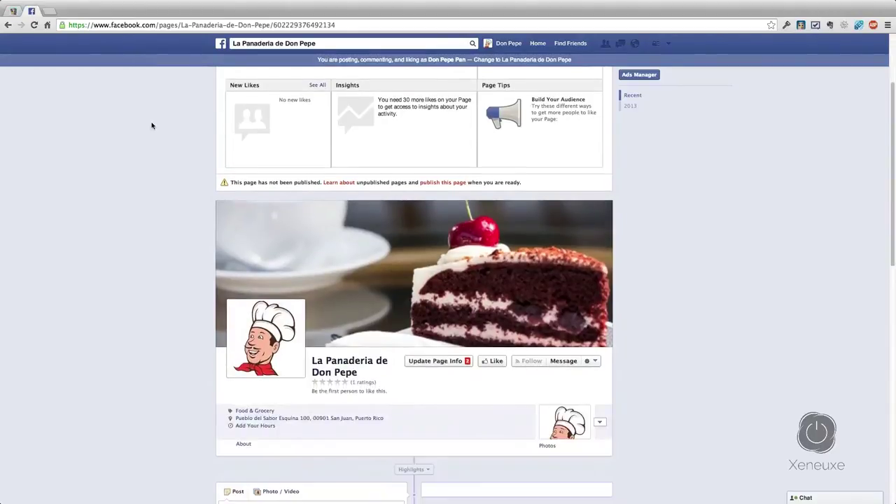
pyautogui.scroll(-3, 151, 130)
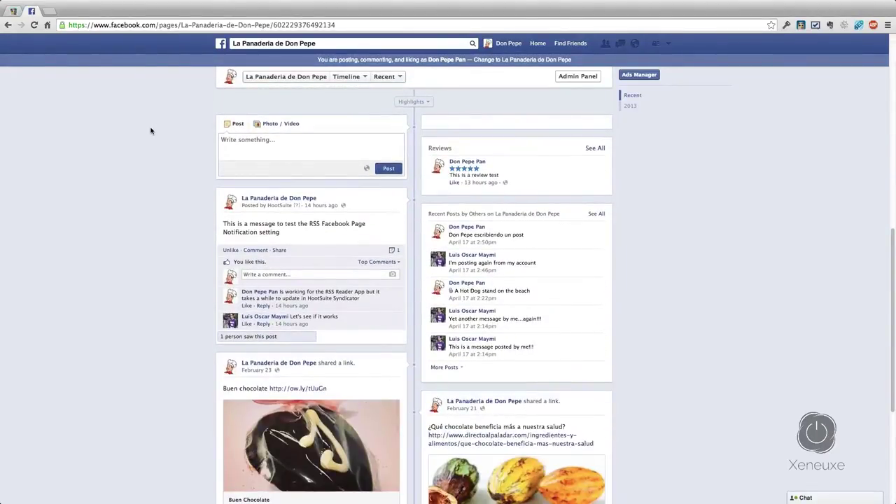
pyautogui.scroll(-1, 152, 131)
pyautogui.scroll(1, 412, 210)
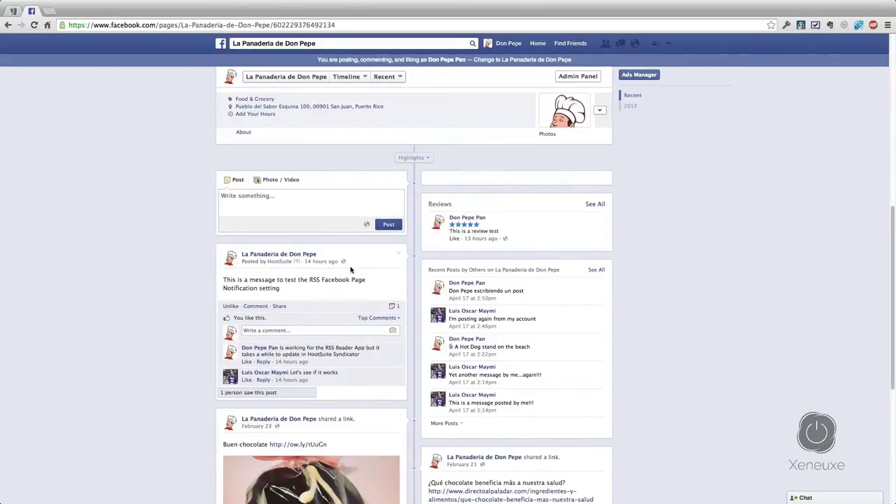
pyautogui.scroll(-4, 352, 270)
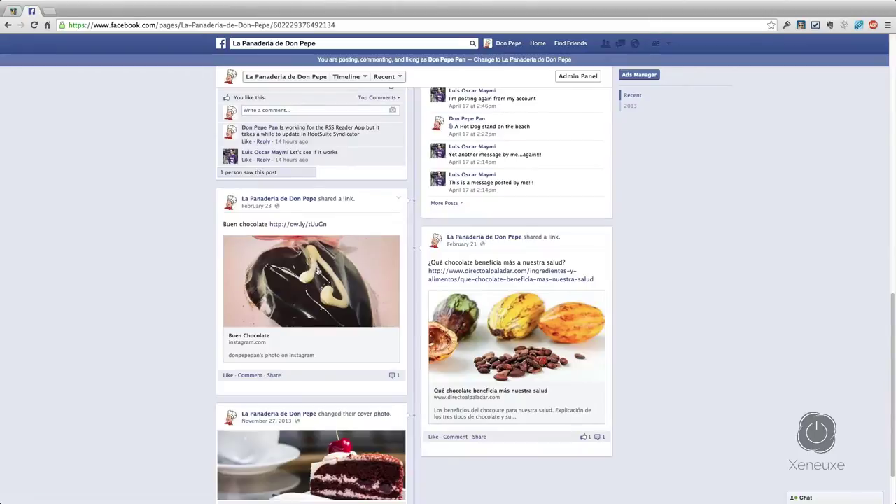
pyautogui.click(228, 376)
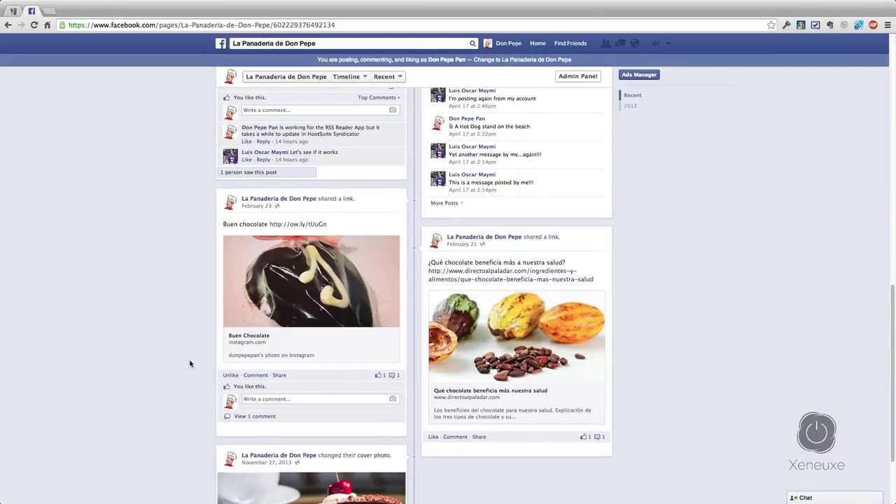
# Step: View all the page's notifications on Facebook, and refresh the HootSuite streams to check the RSS Reader for the like
pyautogui.press('Home')
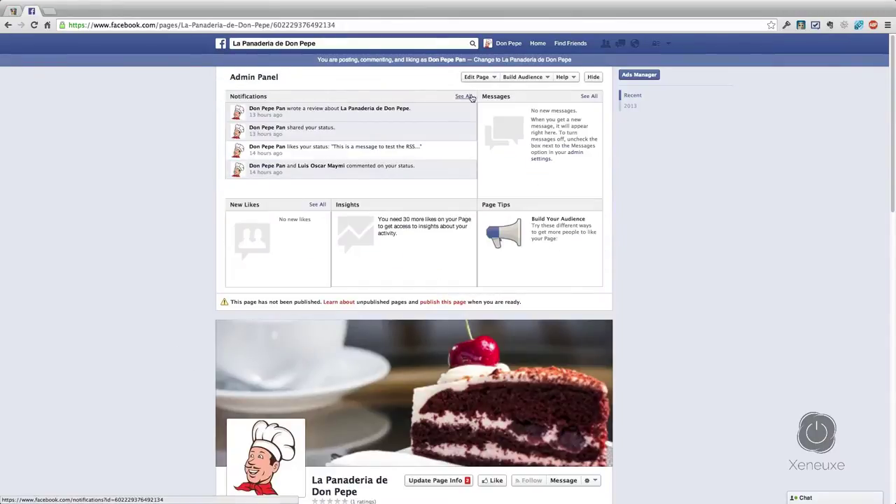
pyautogui.click(467, 97)
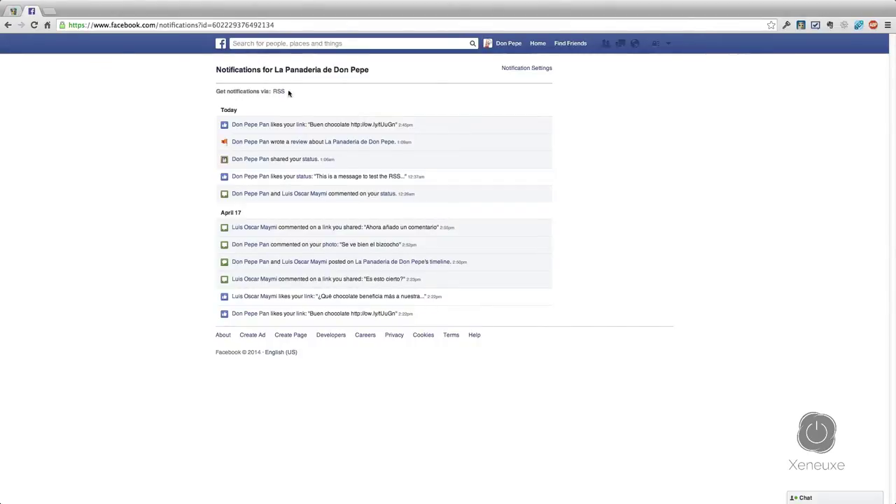
pyautogui.click(13, 12)
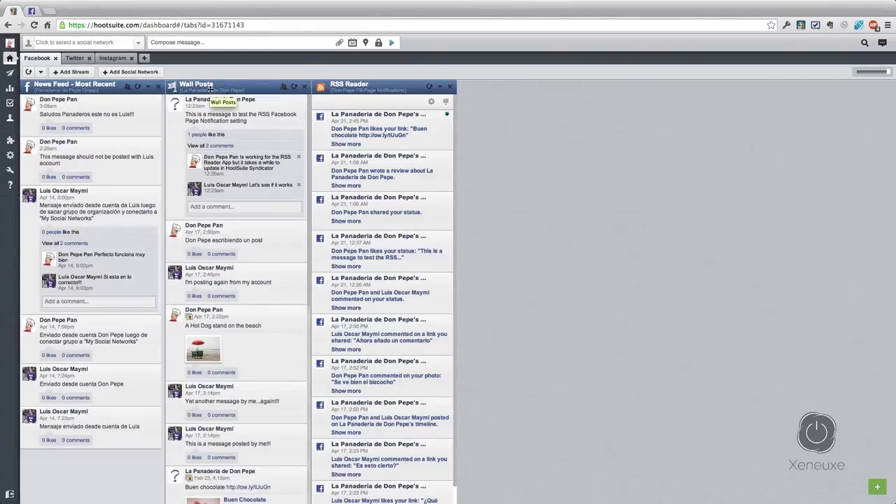
pyautogui.click(28, 72)
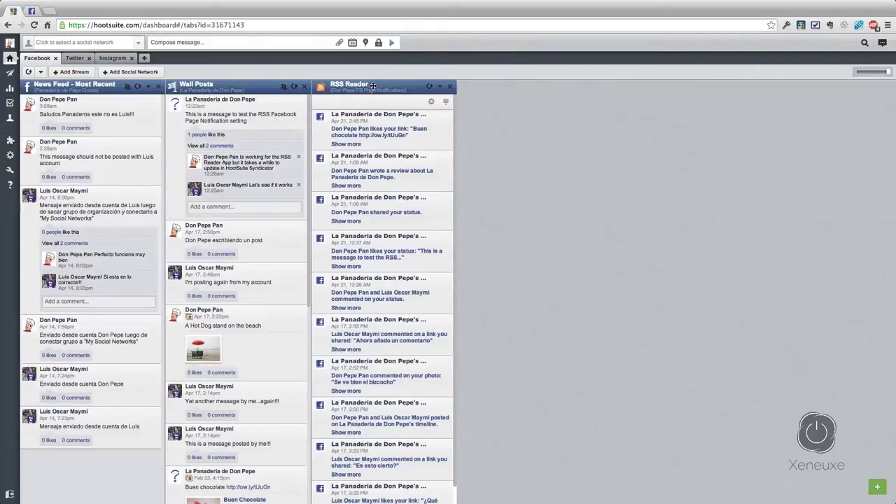
pyautogui.moveTo(373, 84); pyautogui.dragTo(503, 107)
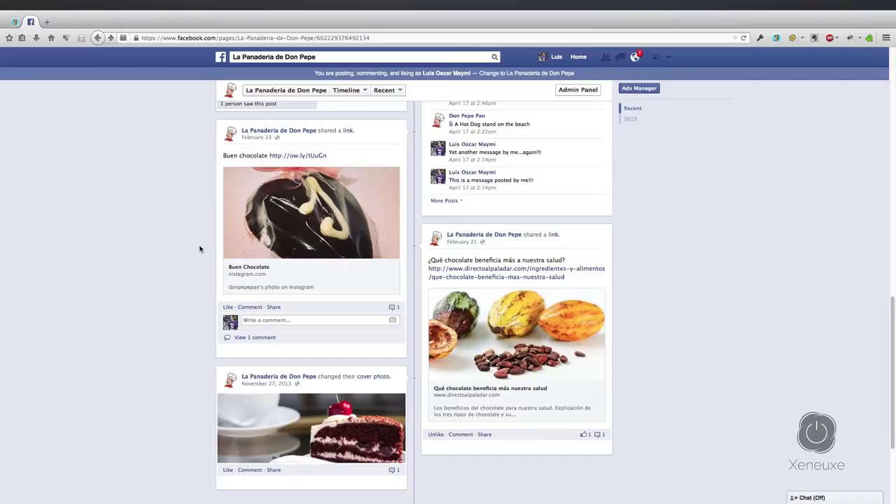
# Step: From the other Facebook account, comment "This chocolate looks good" on the page's "Buen chocolate" post
pyautogui.scroll(1, 200, 248)
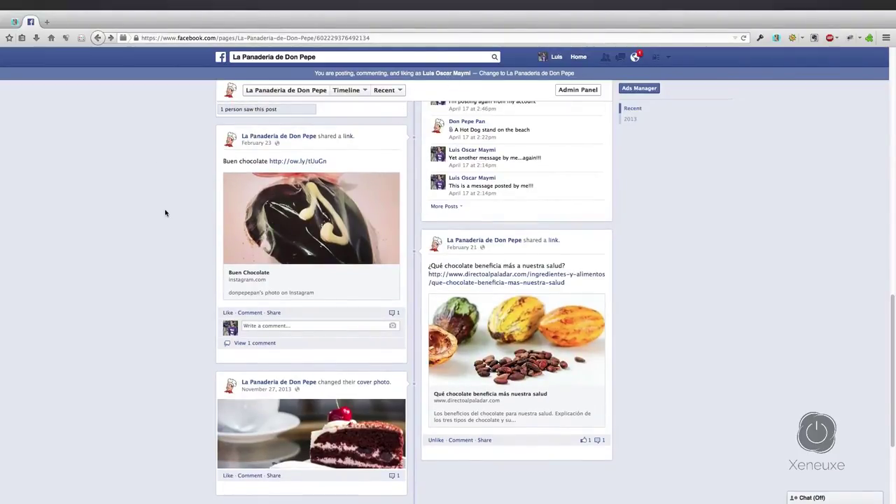
pyautogui.scroll(-3, 165, 213)
pyautogui.click(280, 308)
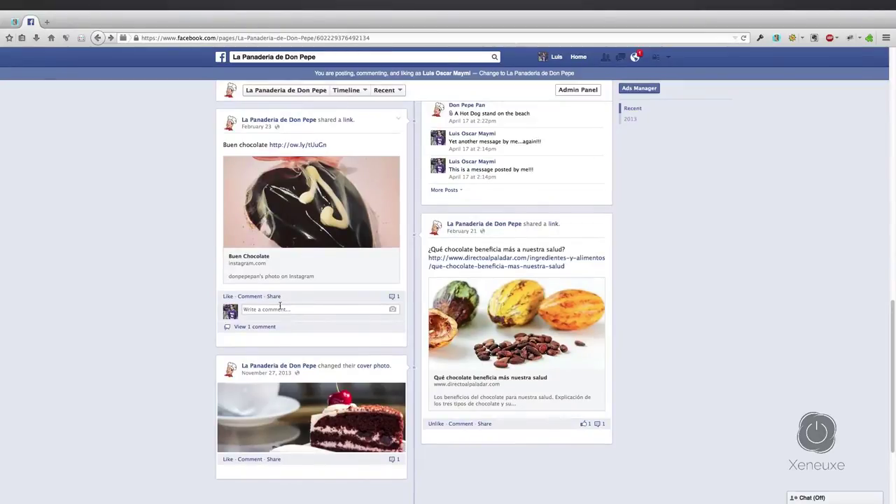
pyautogui.write('This chocolate looks good')
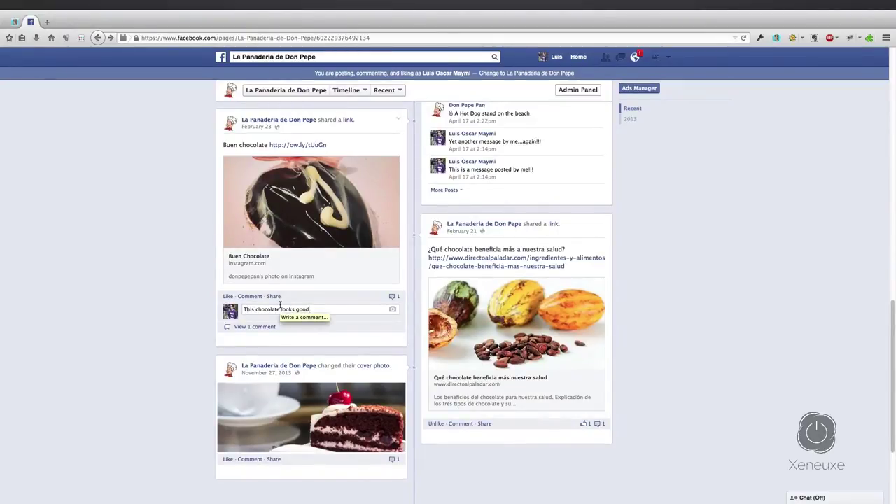
pyautogui.press('Return')
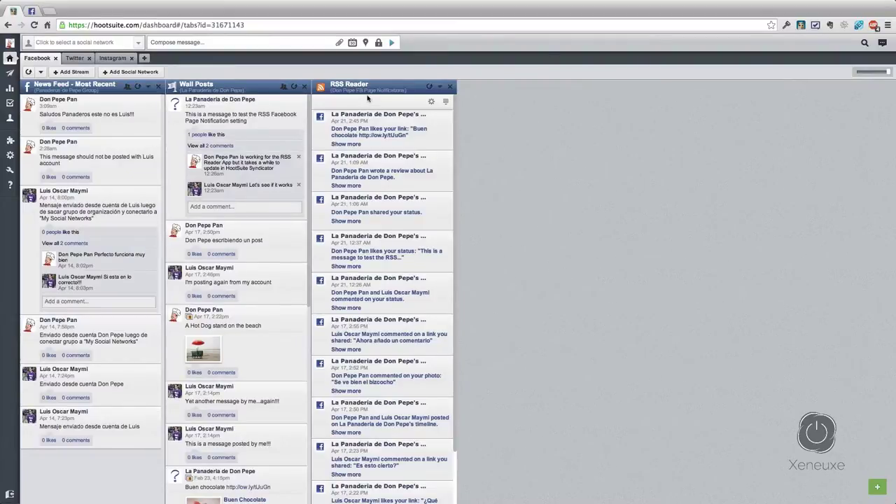
# Step: Check the RSS Reader stream in HootSuite for the new comment, open its linked Facebook post, and close that post
pyautogui.moveTo(359, 86); pyautogui.dragTo(509, 133)
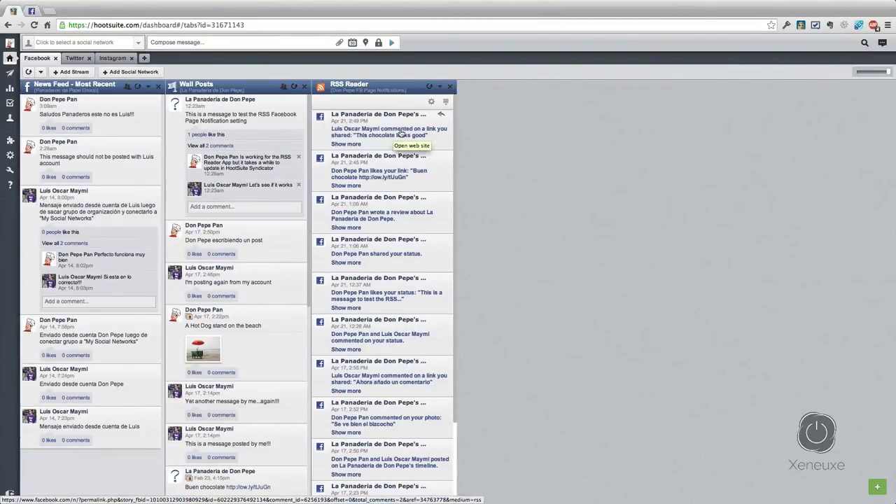
pyautogui.click(346, 144)
pyautogui.click(336, 160)
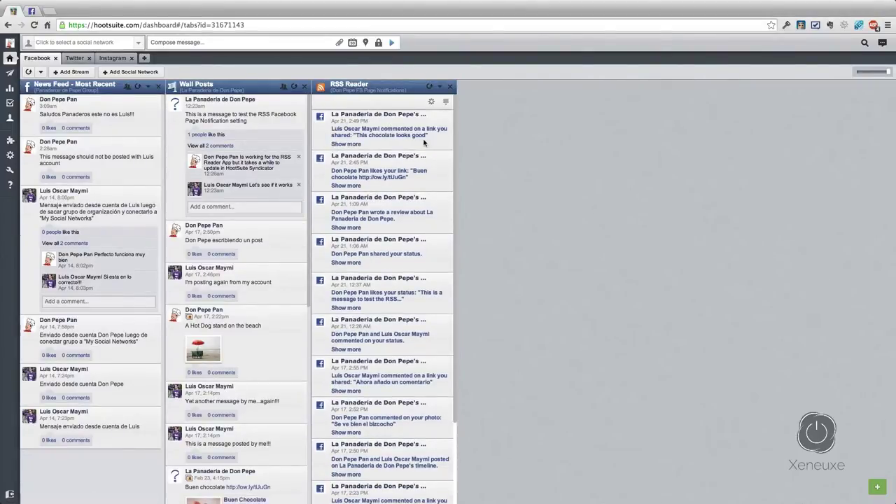
pyautogui.click(383, 135)
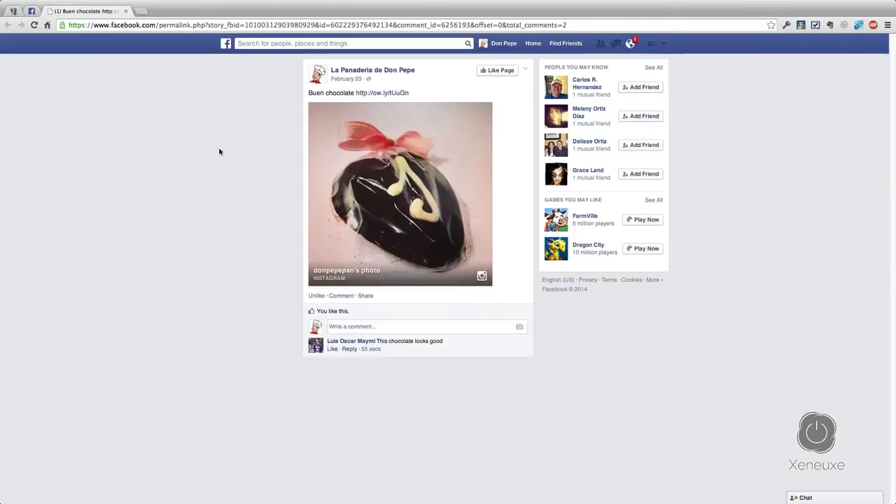
pyautogui.click(125, 11)
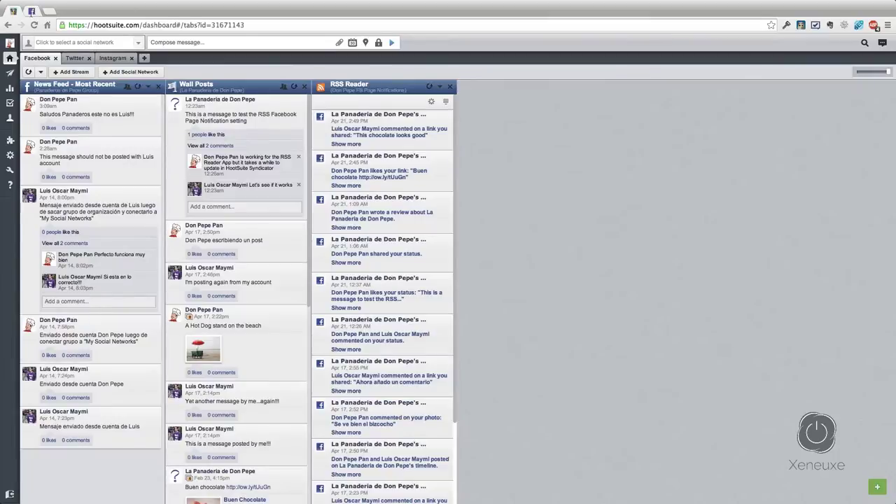
# Step: Open the La Panaderia de Don Pepe page on Facebook and share its February 21 "¿Qué chocolate beneficia más a nuestra salud?" link on your own timeline
pyautogui.click(32, 12)
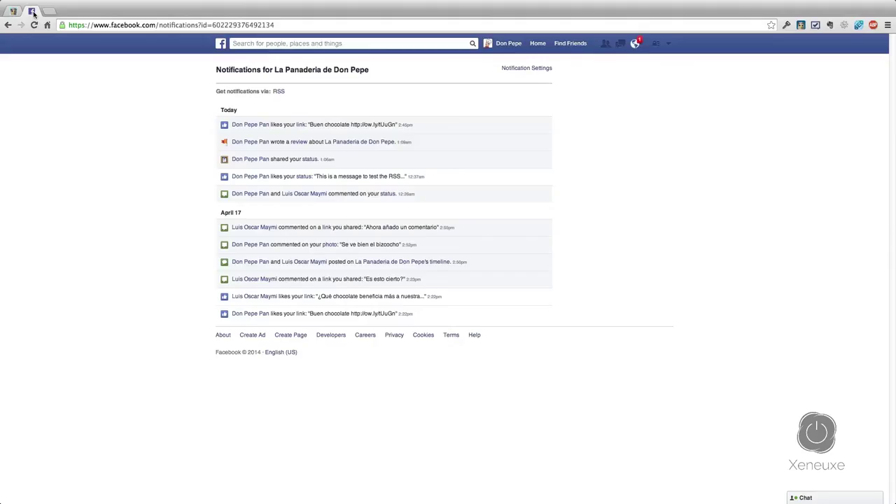
pyautogui.click(305, 73)
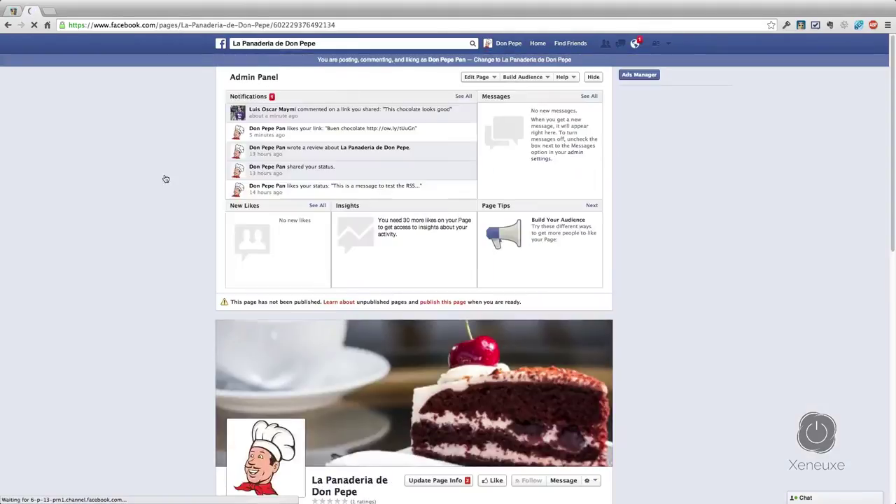
pyautogui.scroll(-10, 217, 167)
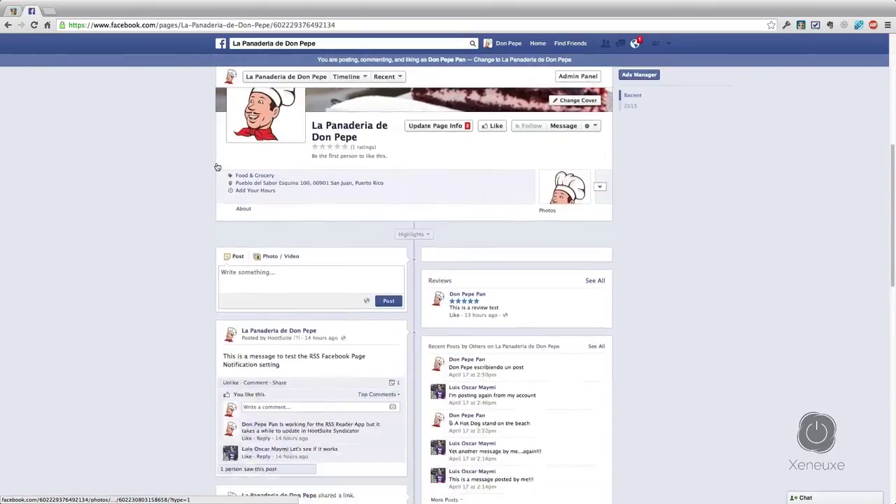
pyautogui.scroll(-8, 217, 166)
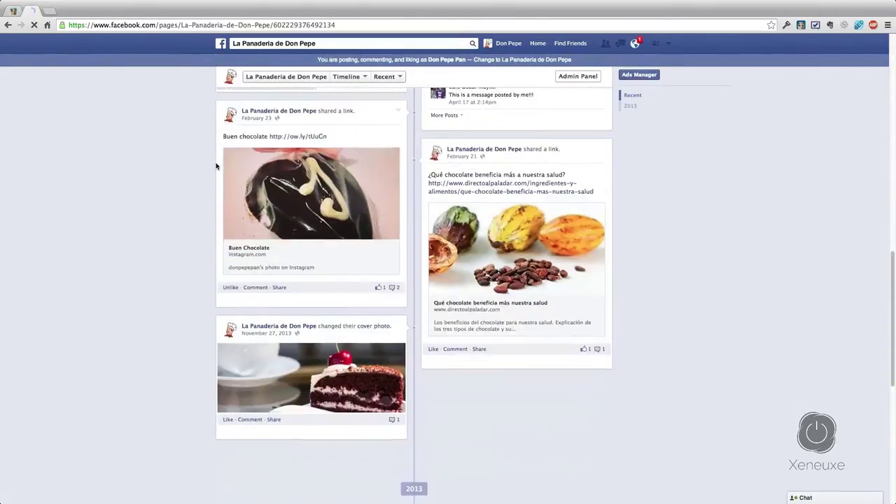
pyautogui.scroll(5, 217, 166)
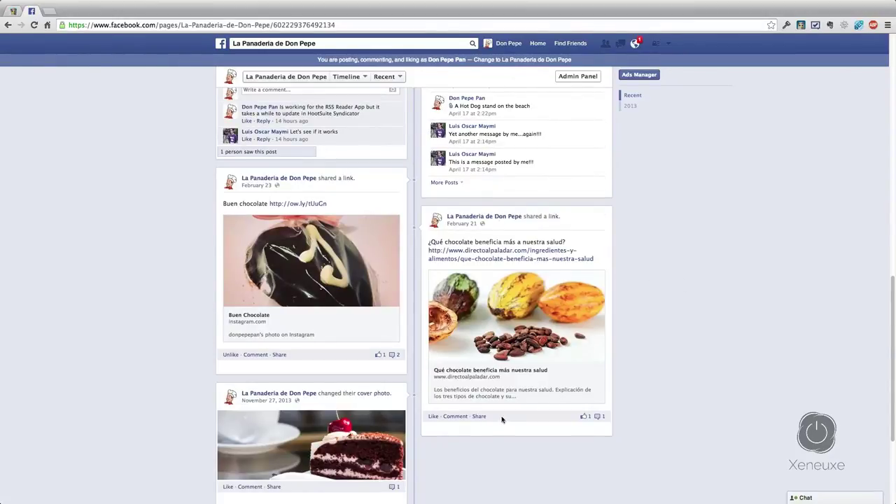
pyautogui.click(479, 417)
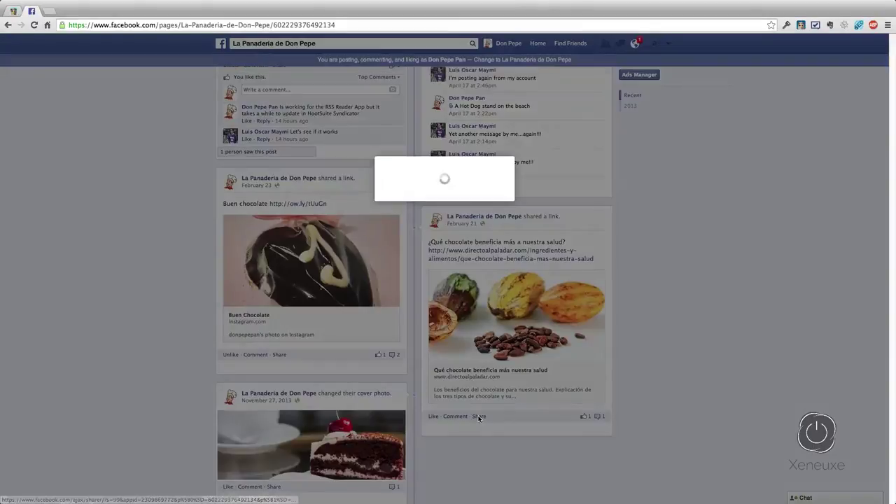
pyautogui.click(382, 144)
pyautogui.click(382, 143)
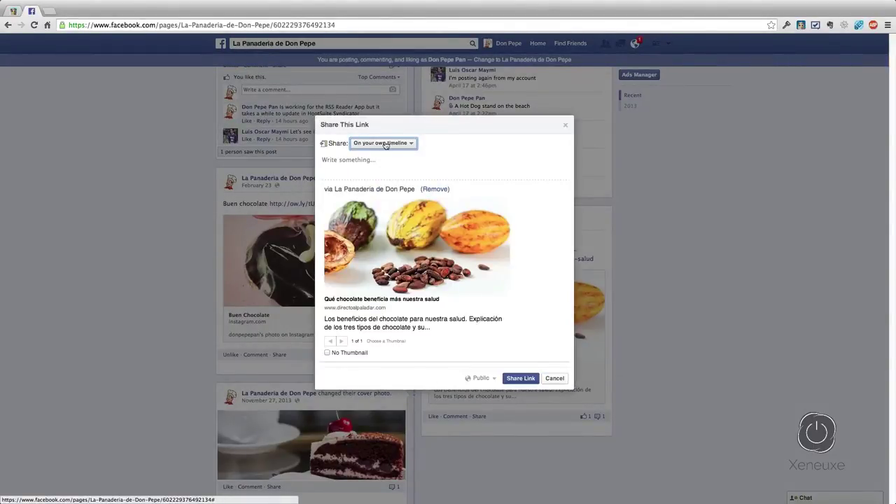
pyautogui.click(515, 379)
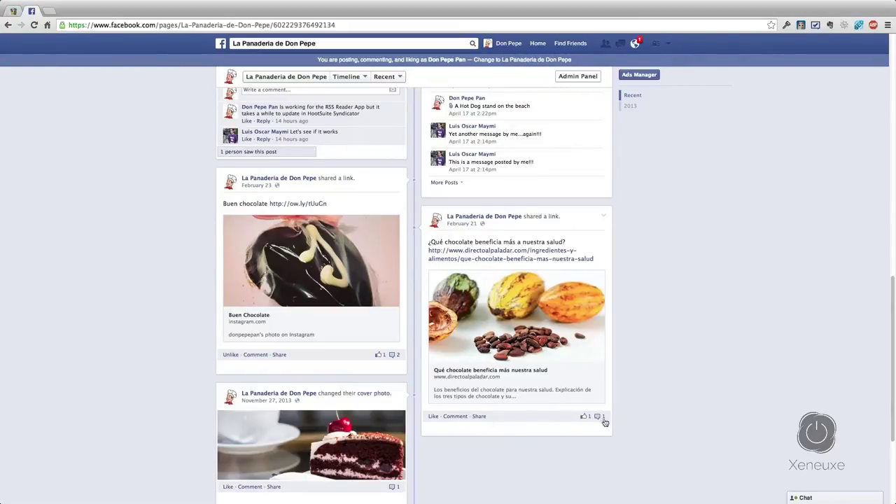
# Step: Check the RSS Reader stream in HootSuite for the share notification, expand it, open the linked Facebook post, and close that post
pyautogui.click(12, 12)
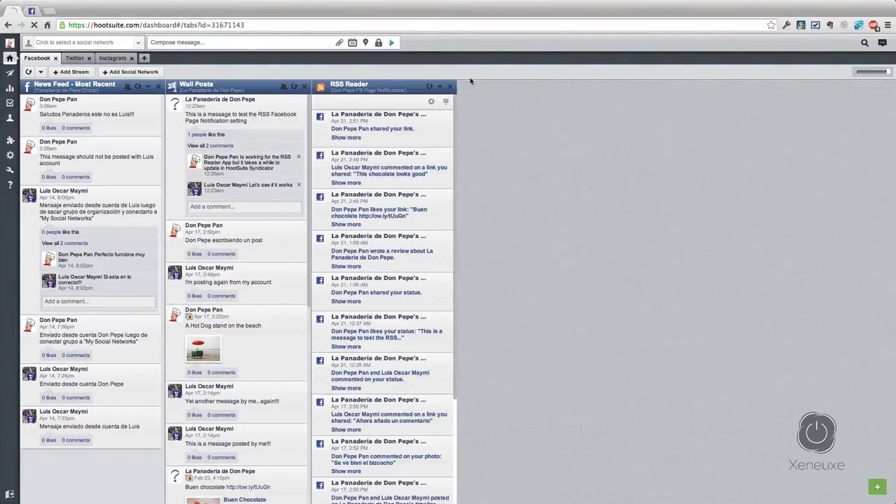
pyautogui.click(346, 137)
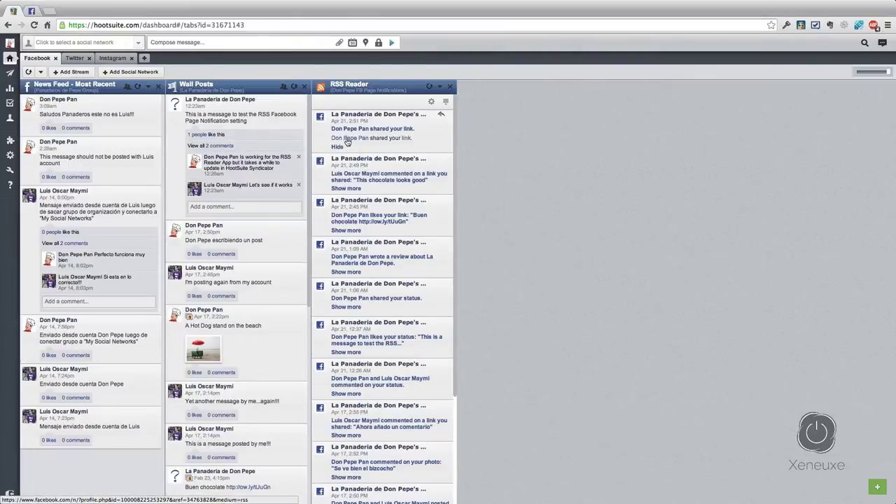
pyautogui.click(405, 139)
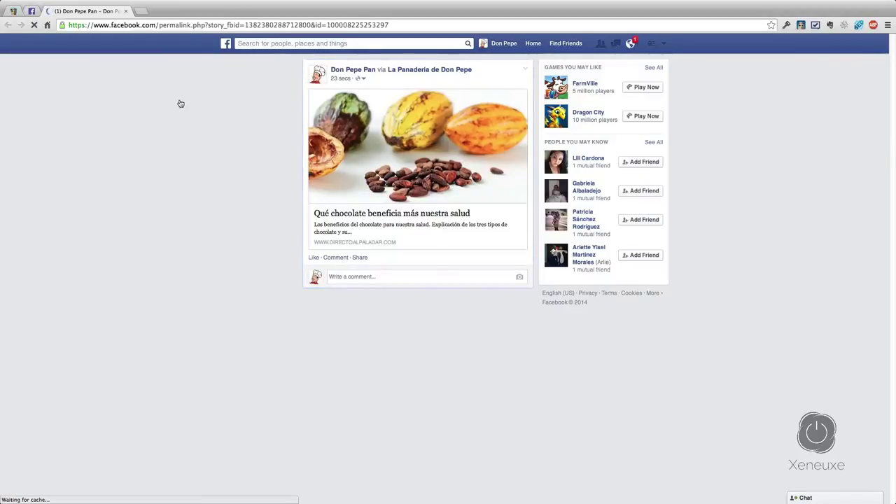
pyautogui.click(127, 11)
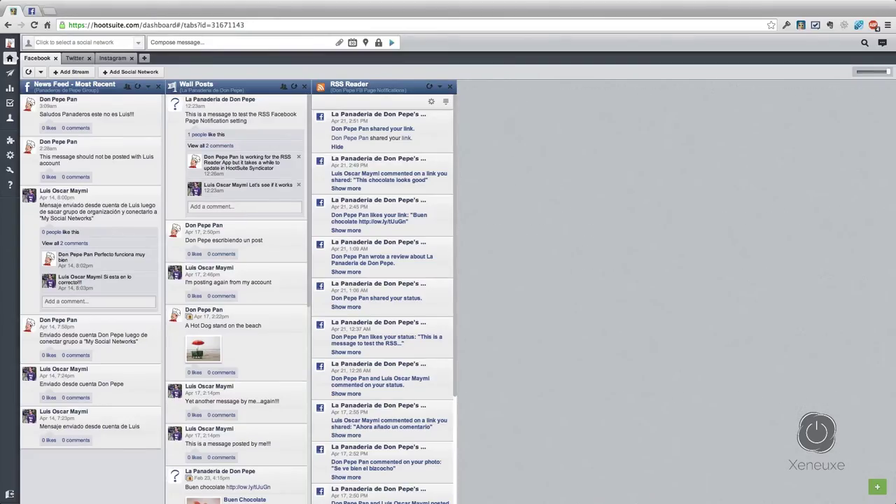
# Step: Switch to Firefox with the other Facebook account and post a five-star review of the page reading "Cool!!!"
pyautogui.click(35, 11)
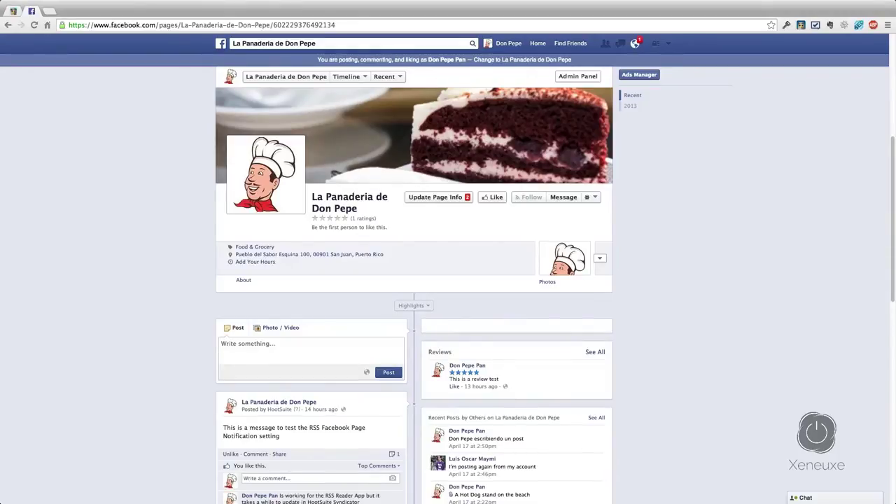
pyautogui.hotkey('ctrl', 'Up')
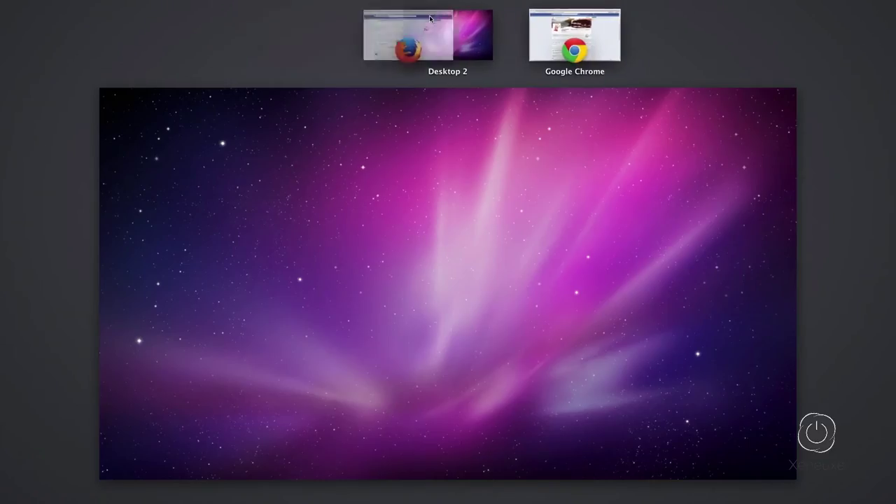
pyautogui.click(451, 33)
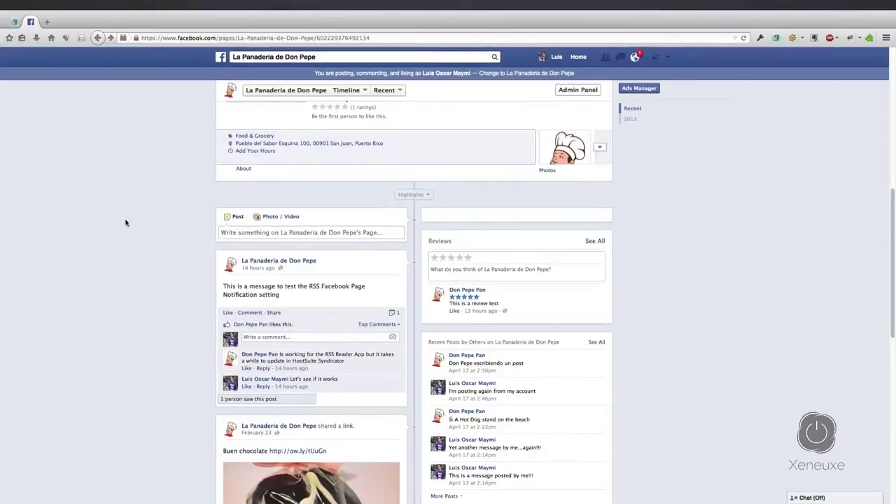
pyautogui.click(469, 259)
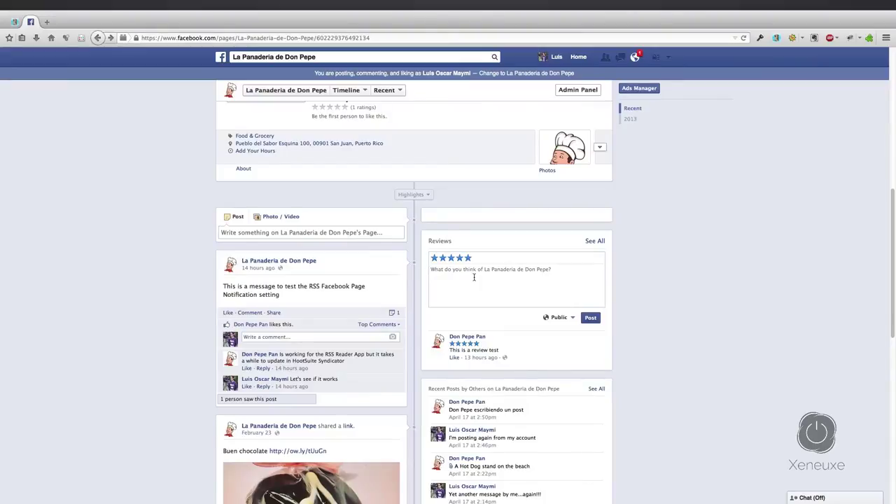
pyautogui.write('c')
pyautogui.click(594, 320)
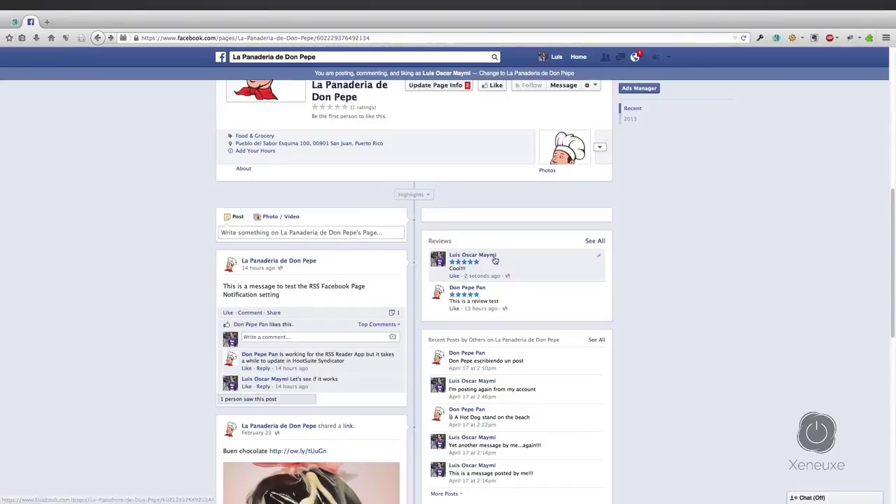
pyautogui.moveTo(489, 256)
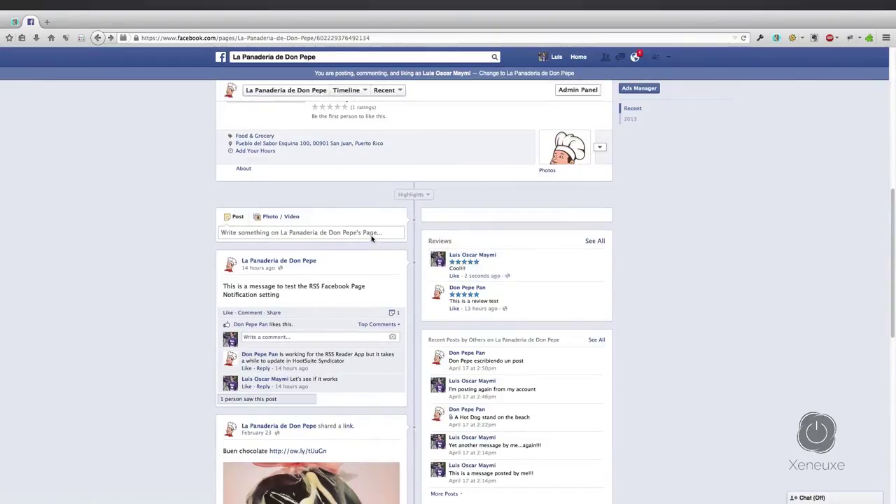
# Step: Return to HootSuite in Chrome, refresh the RSS Reader stream to check for the review notification, expand it, and open its Facebook link
pyautogui.hotkey('ctrl', 'Up')
pyautogui.click(404, 10)
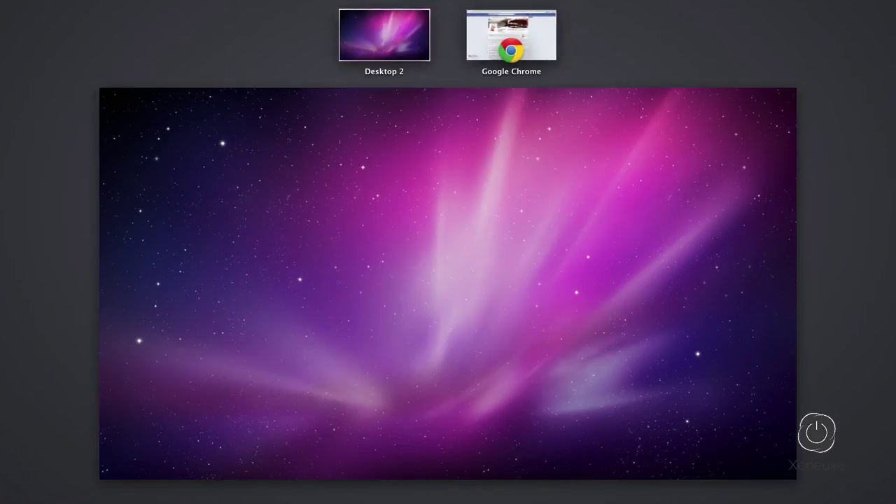
pyautogui.click(523, 39)
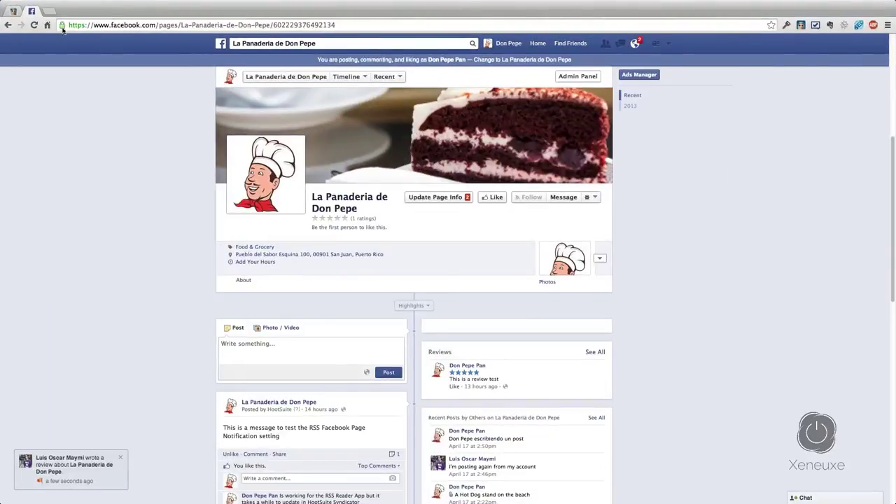
pyautogui.click(14, 10)
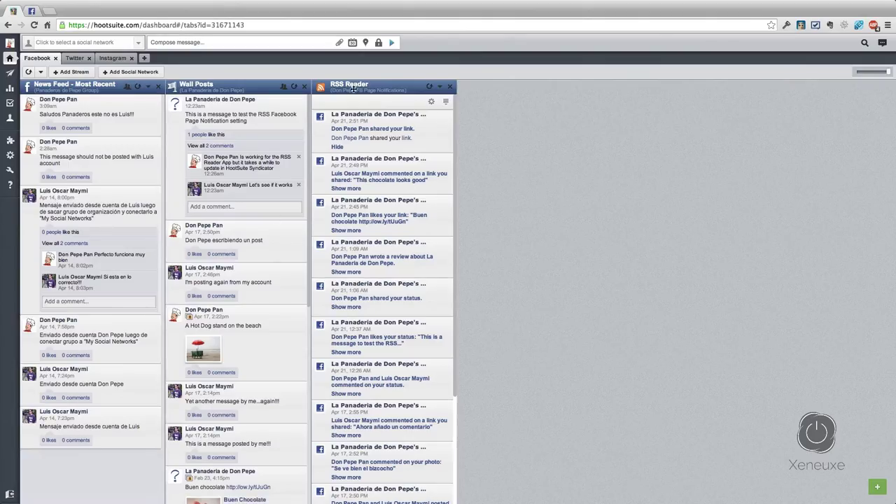
pyautogui.moveTo(353, 87); pyautogui.dragTo(463, 160)
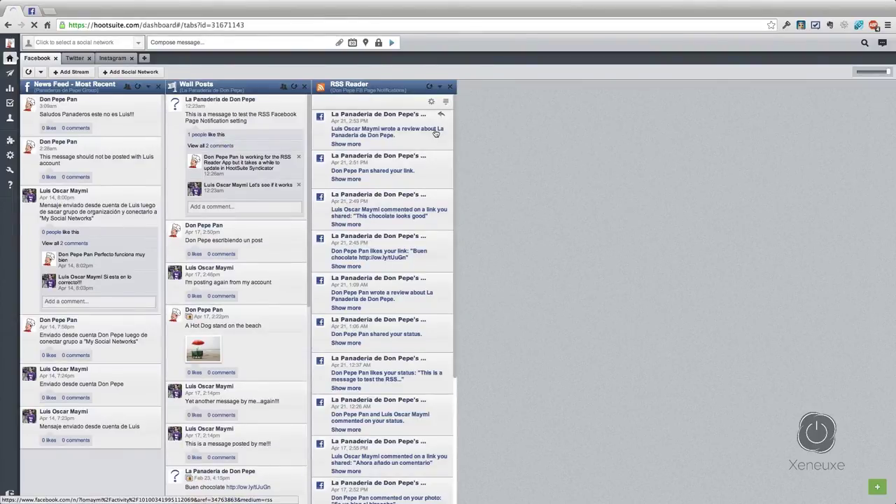
pyautogui.click(346, 144)
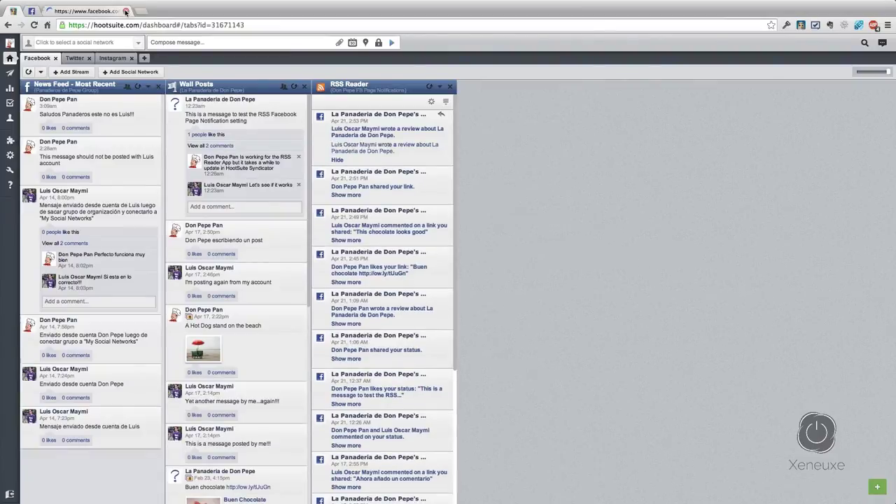
pyautogui.click(383, 132)
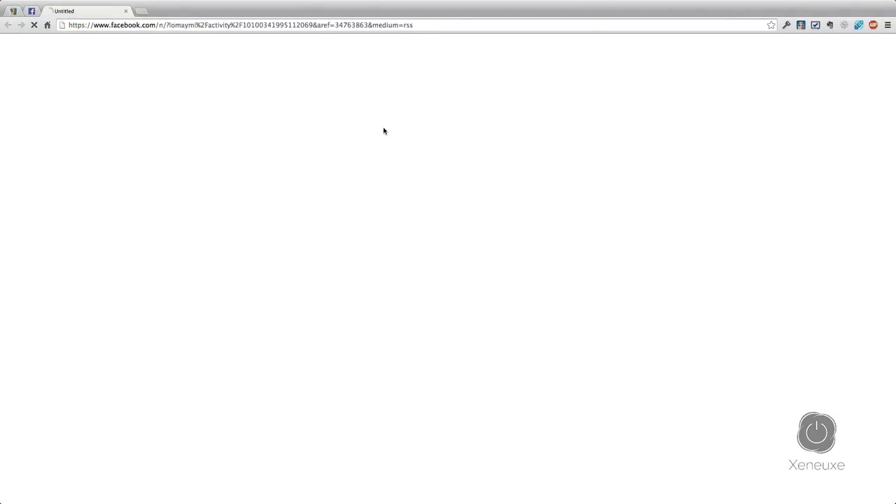
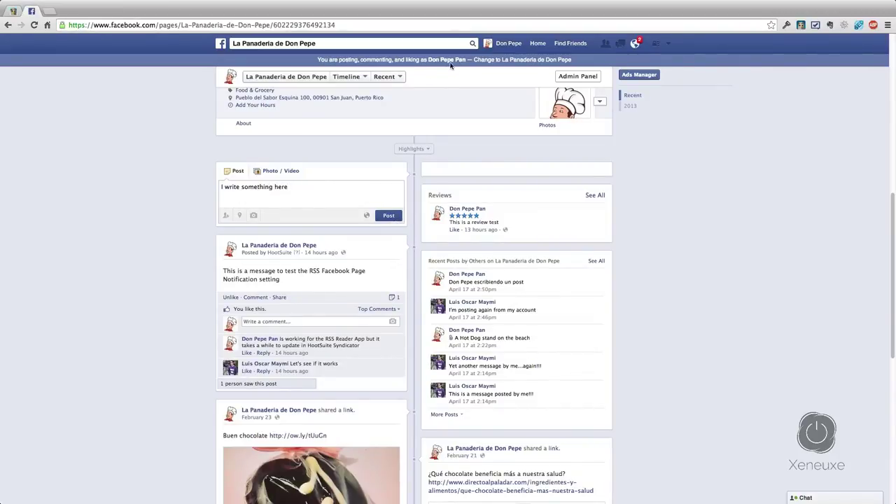
# Step: Post "I write something here" on the Facebook page, and refresh the RSS Reader and Wall Posts streams in HootSuite to check for it
pyautogui.click(388, 215)
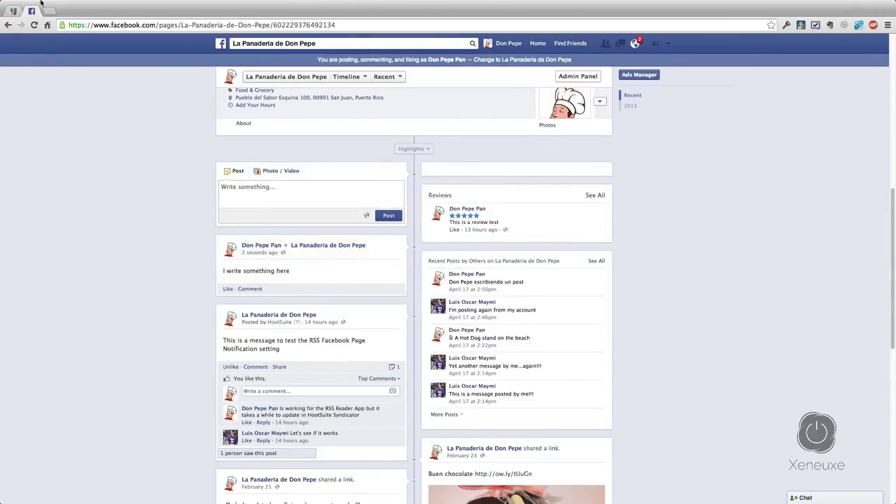
pyautogui.click(13, 12)
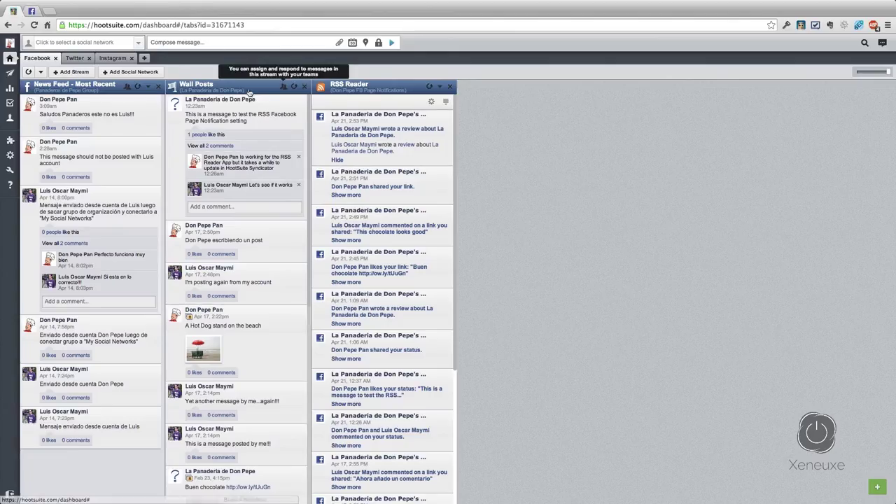
pyautogui.moveTo(357, 88); pyautogui.dragTo(375, 90)
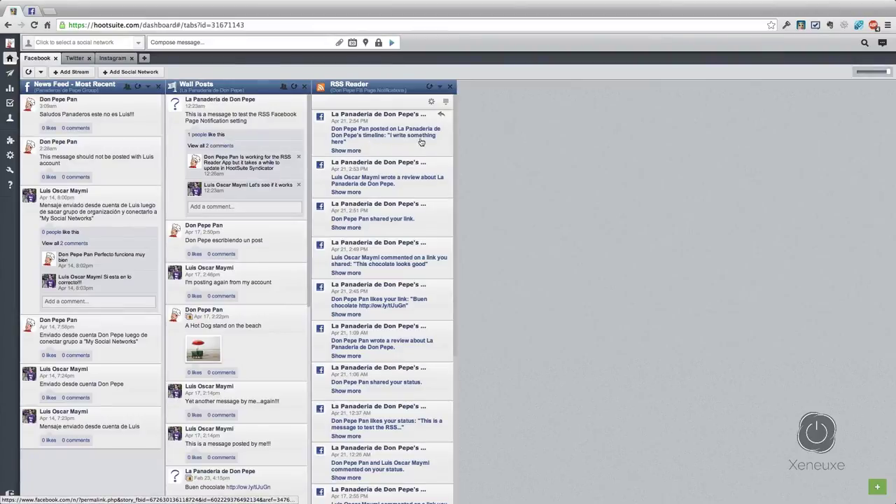
pyautogui.click(294, 87)
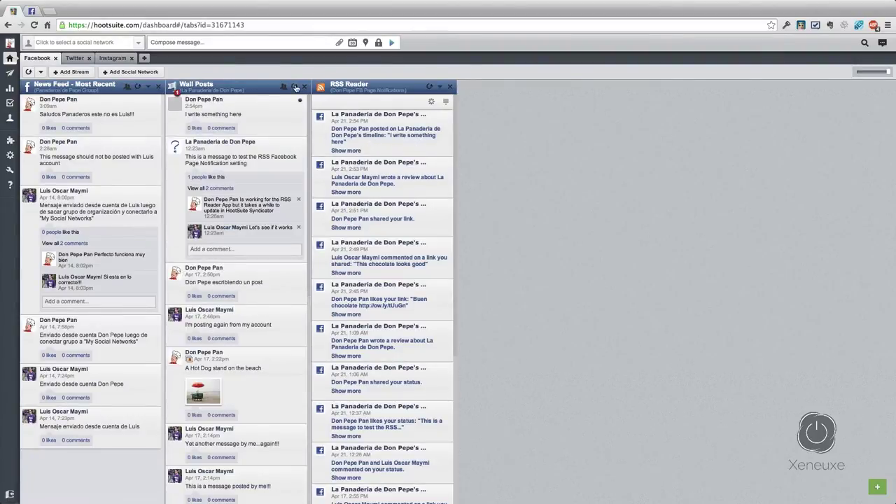